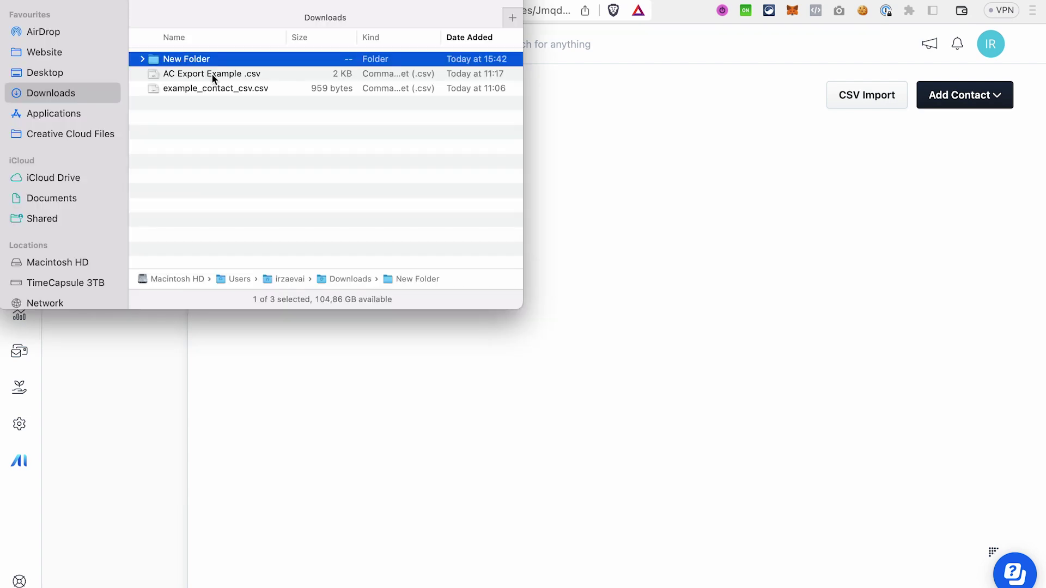
Step: Preview AC Export Example .csv in Quick Look to inspect its ID, List Name, Email and name columns
click(212, 76)
key(space)
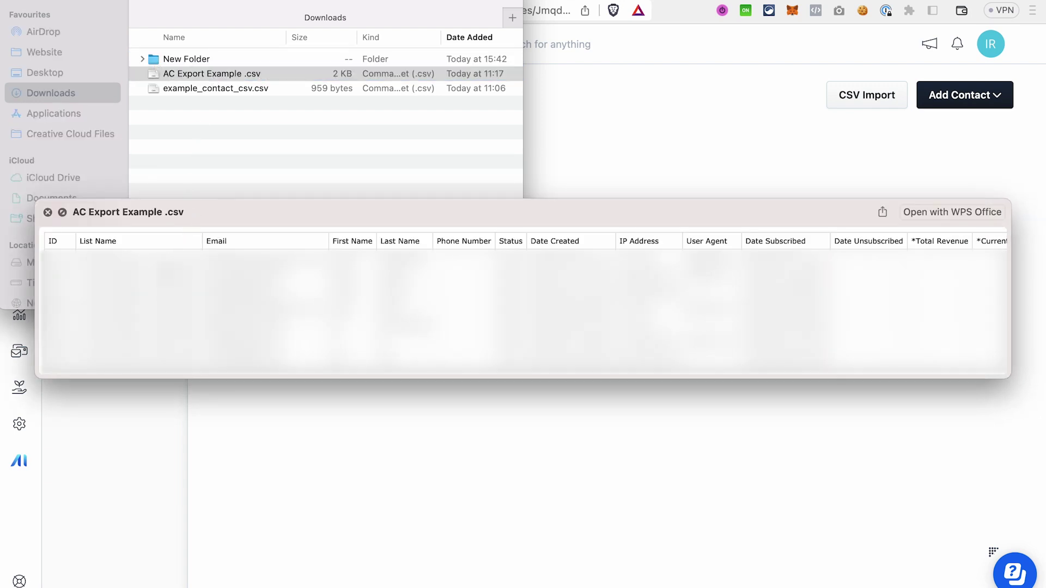
click(230, 434)
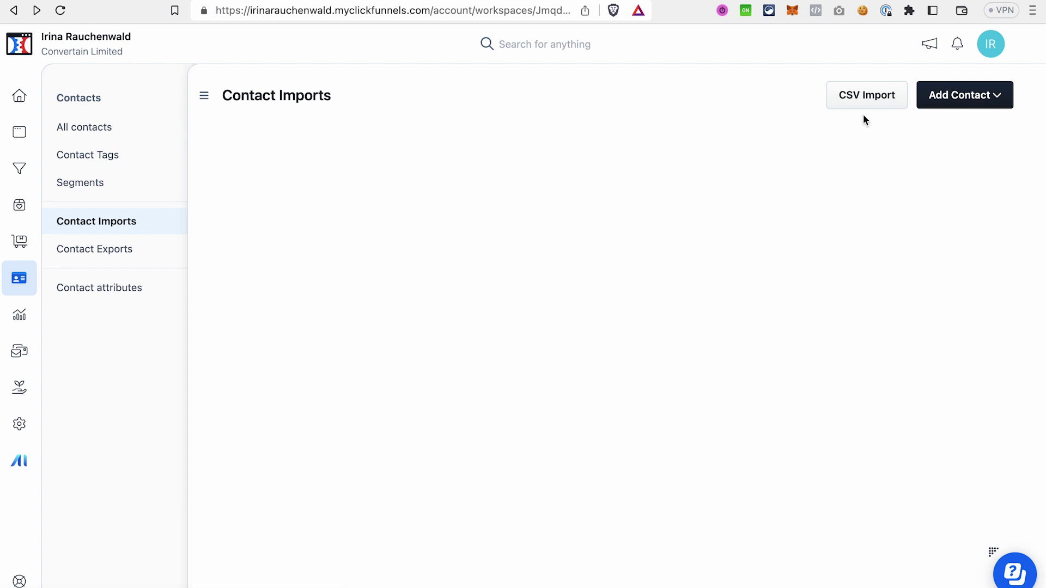
Step: Import the unmodified AC Export Example .csv via CSV Import, yielding 0 imported and 7 failed contacts
click(848, 101)
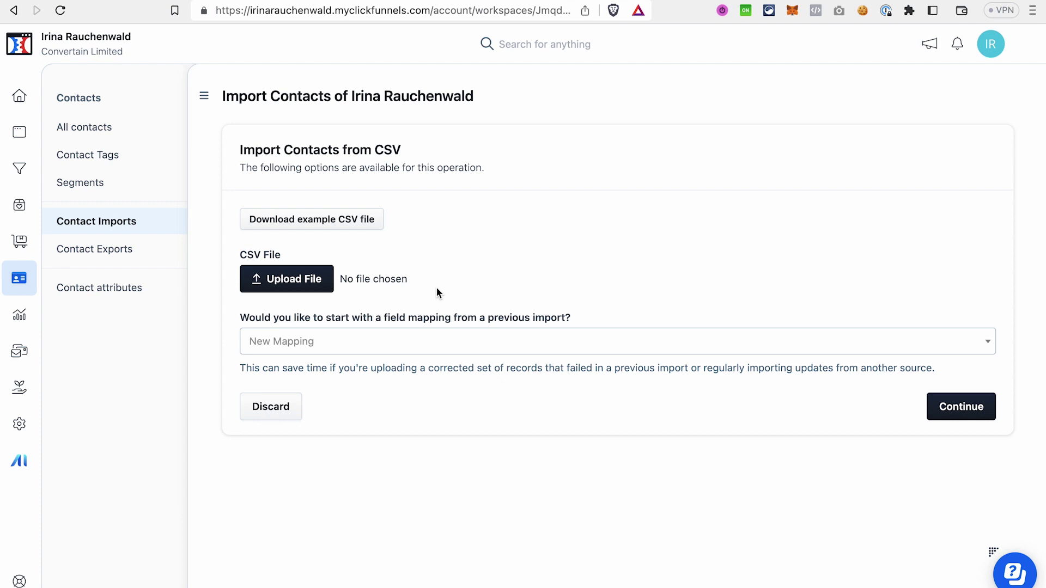
click(286, 280)
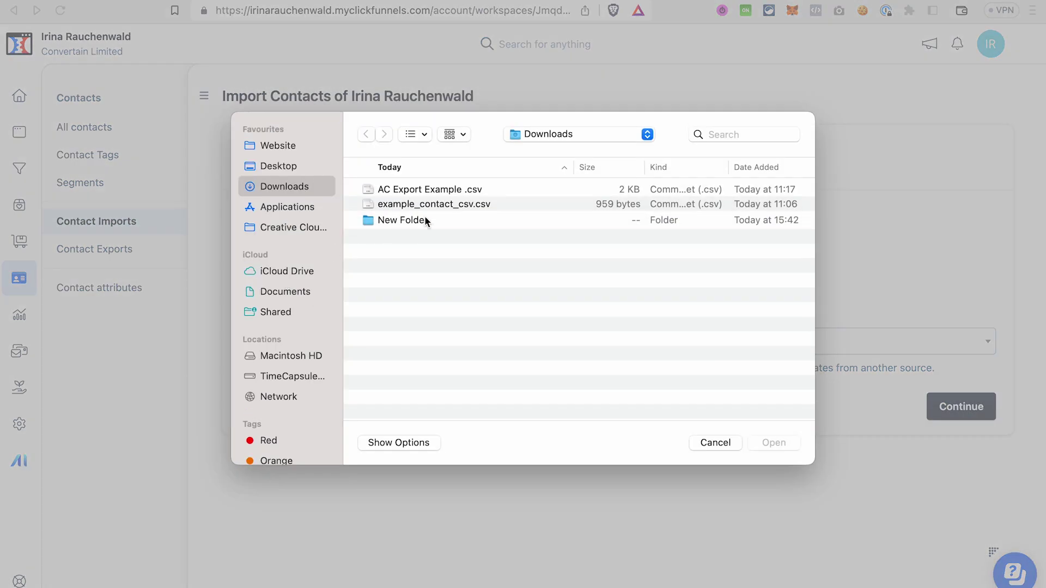
click(433, 191)
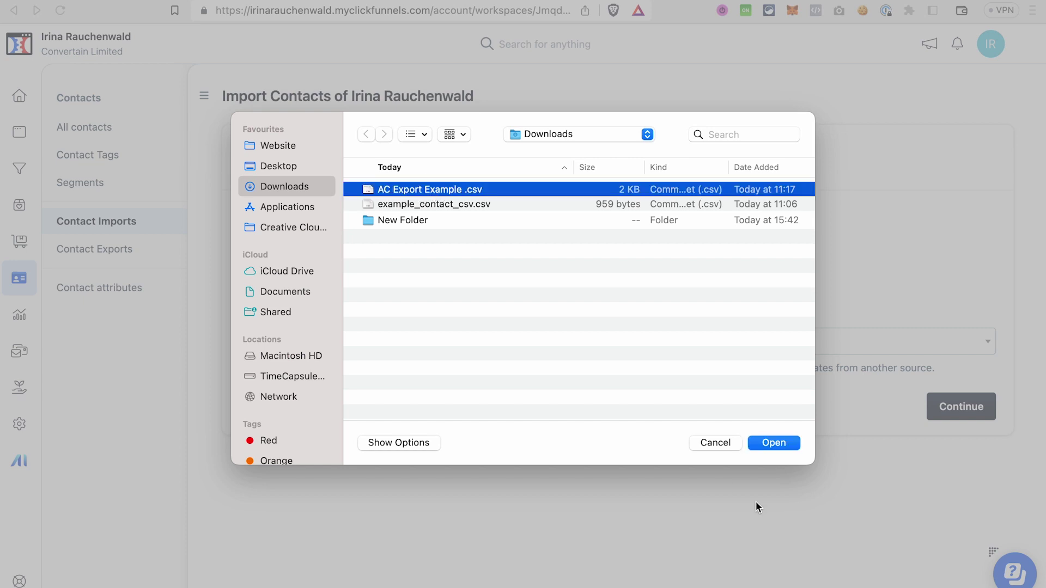
click(785, 444)
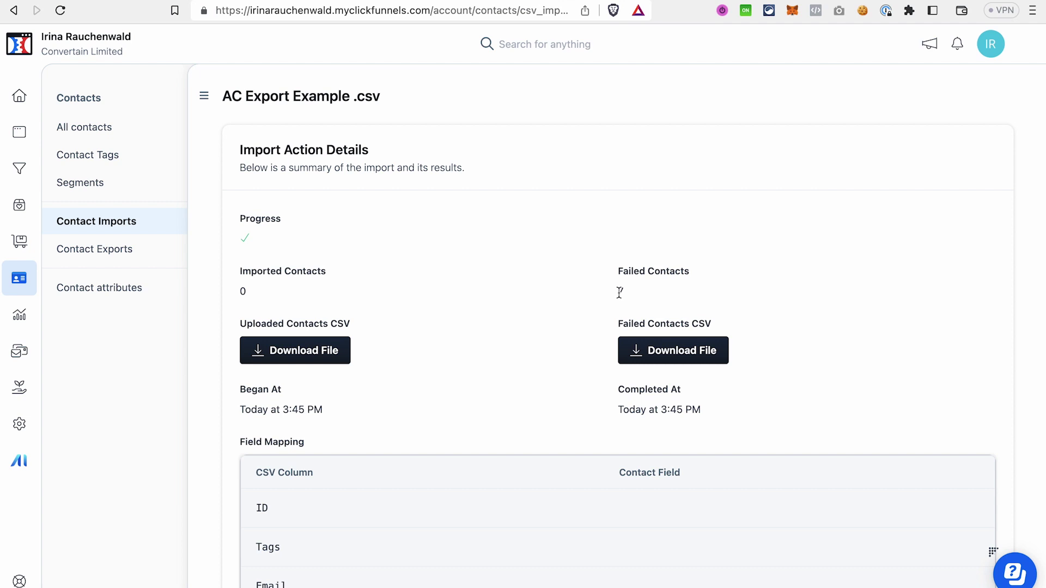
Step: Start a new CSV contact import and download the example contact CSV file
click(168, 232)
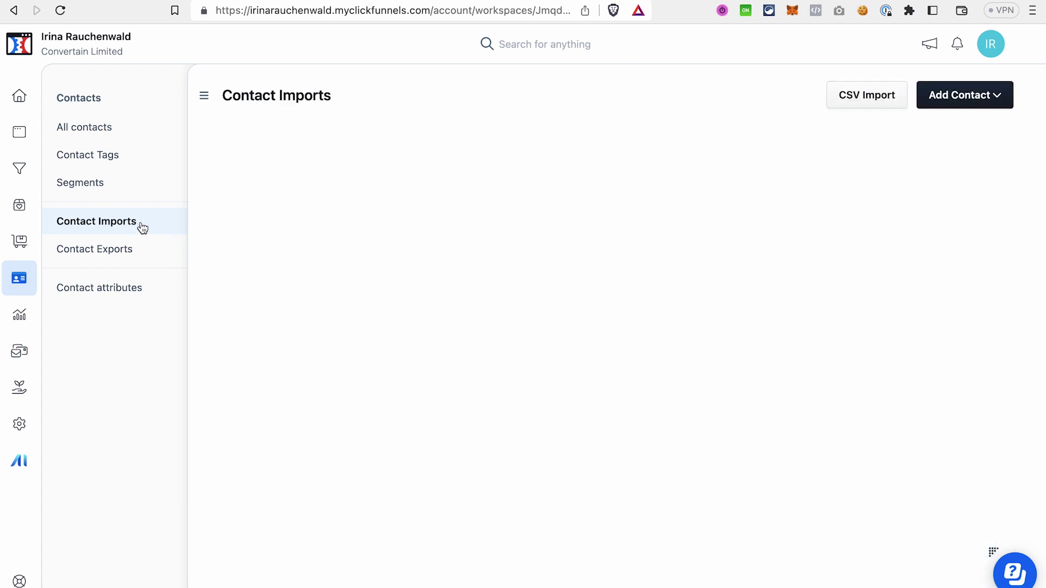
click(868, 96)
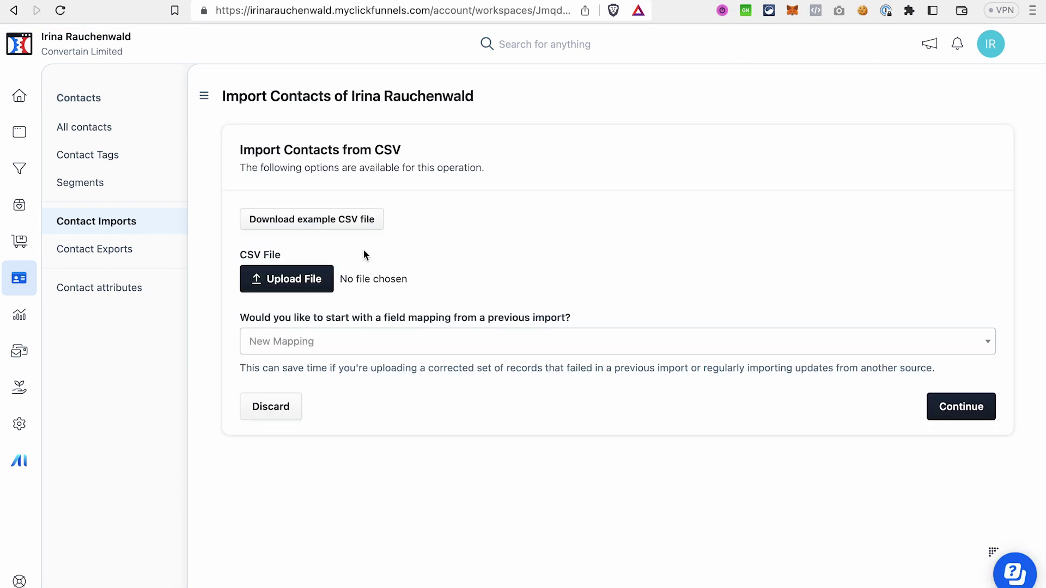
click(320, 224)
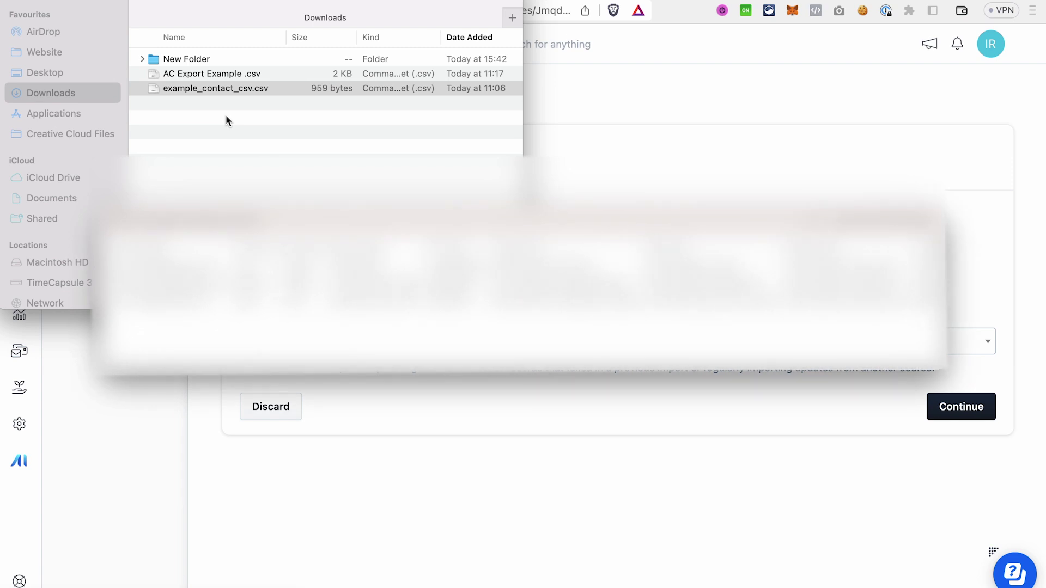
Step: Toggle Quick Look between AC Export Example .csv and example_contact_csv.csv to compare their columns
key(Up)
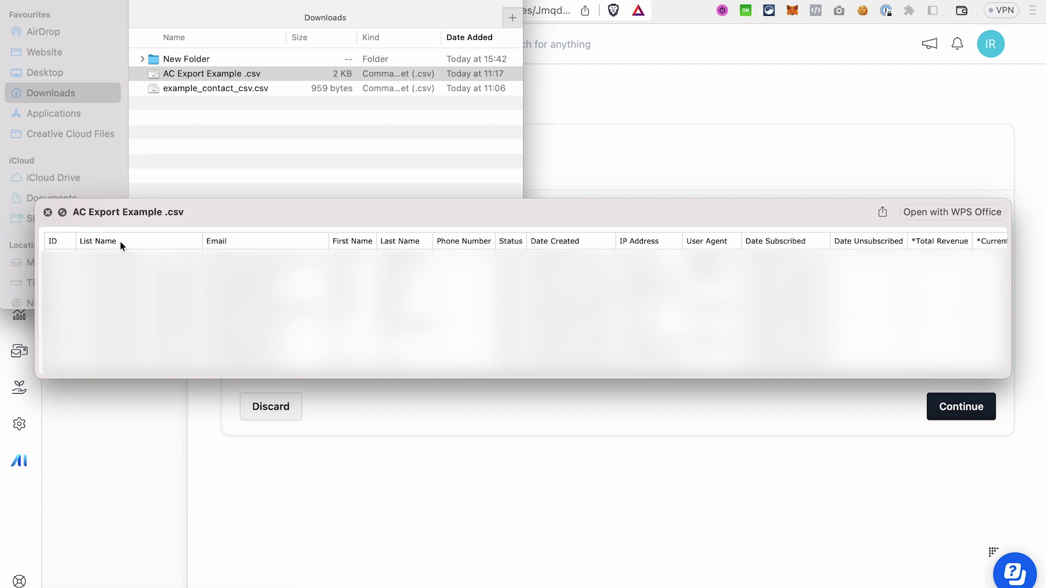
click(218, 91)
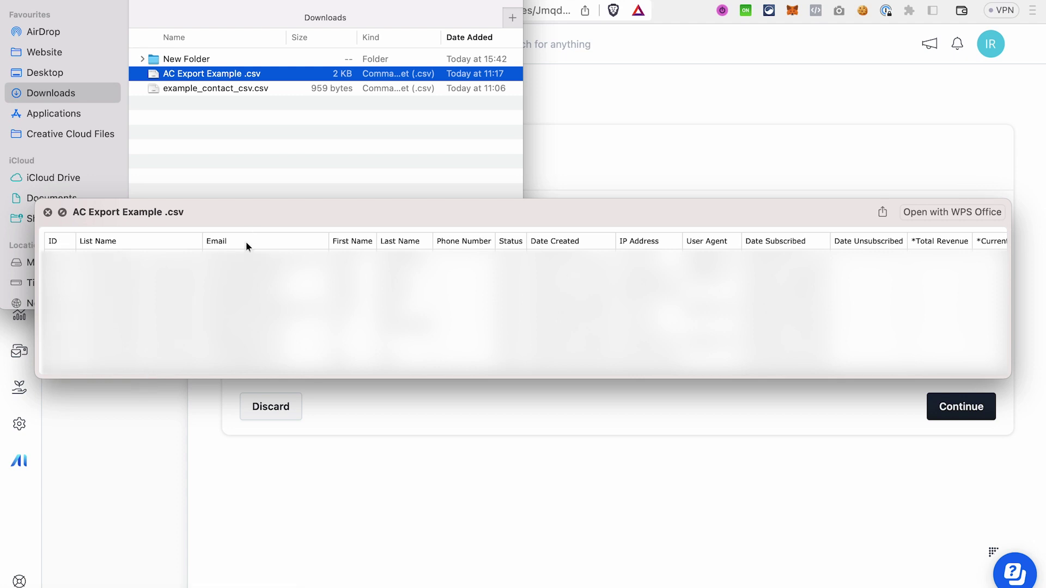
key(Down)
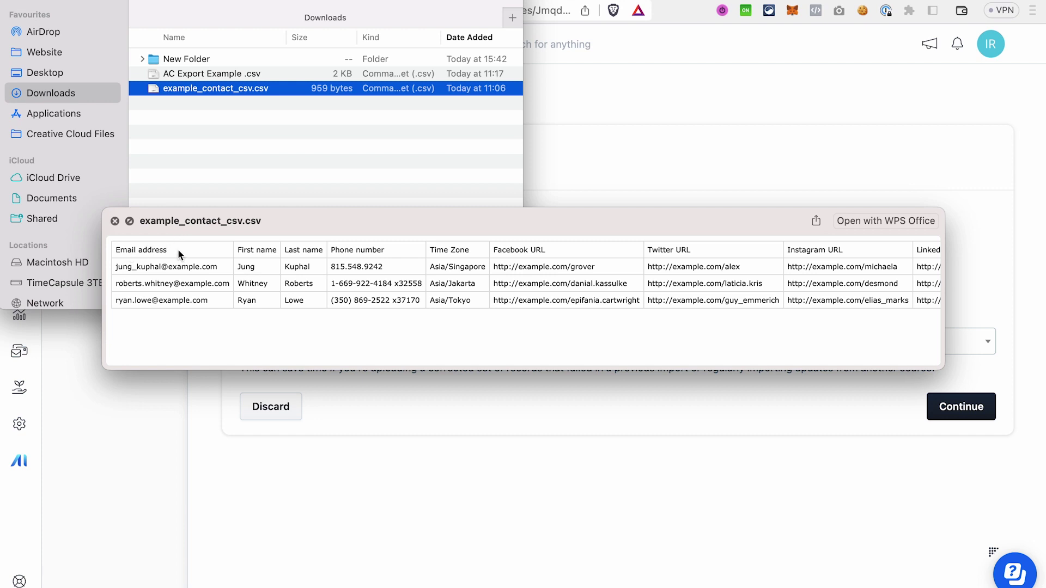
key(Up)
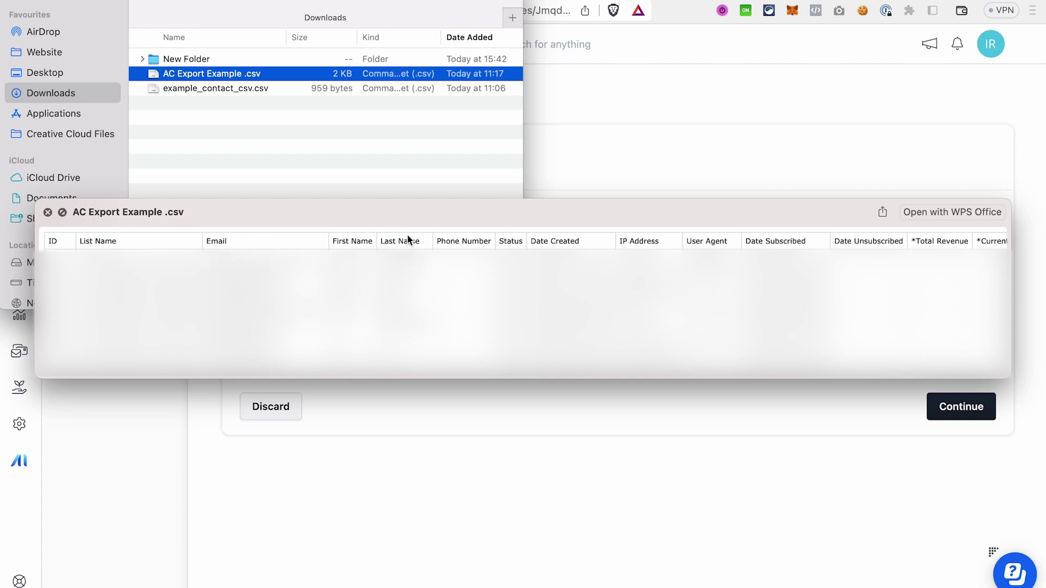
key(Down)
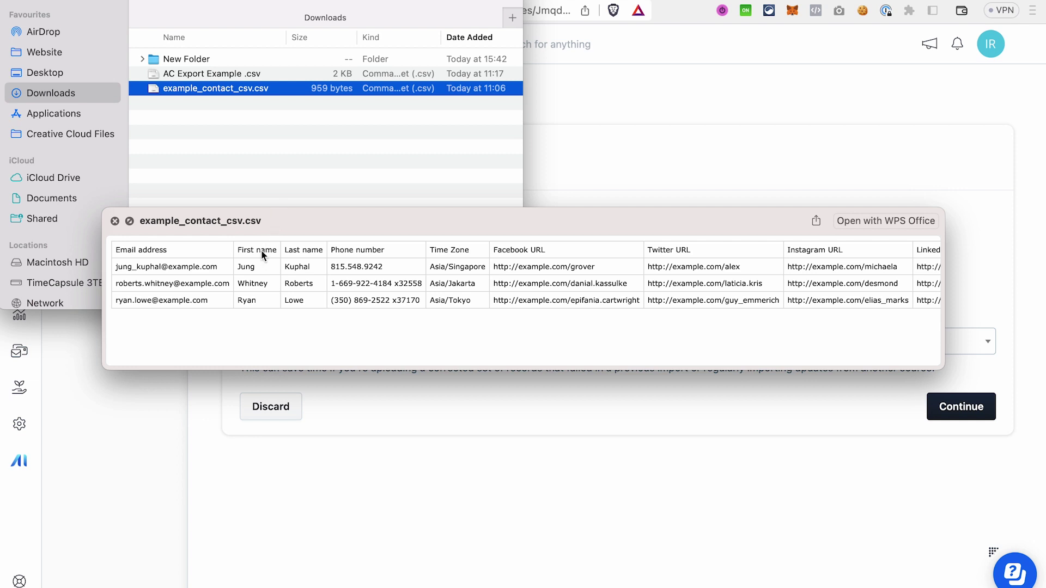
key(Up)
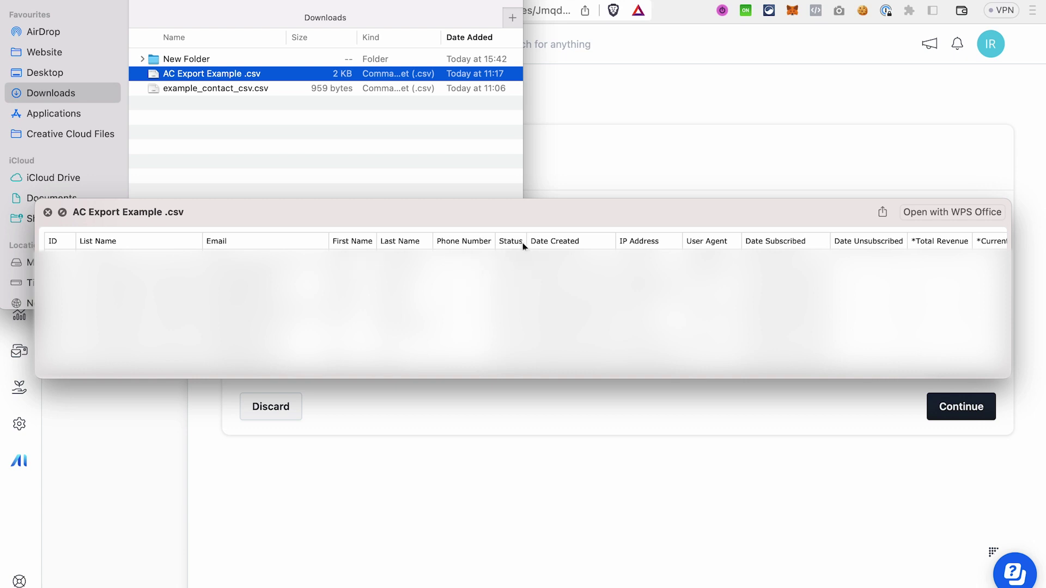
Step: Scan example_contact_csv.csv's Email address, Time Zone and social URL columns, then return to AC Export Example .csv
key(Down)
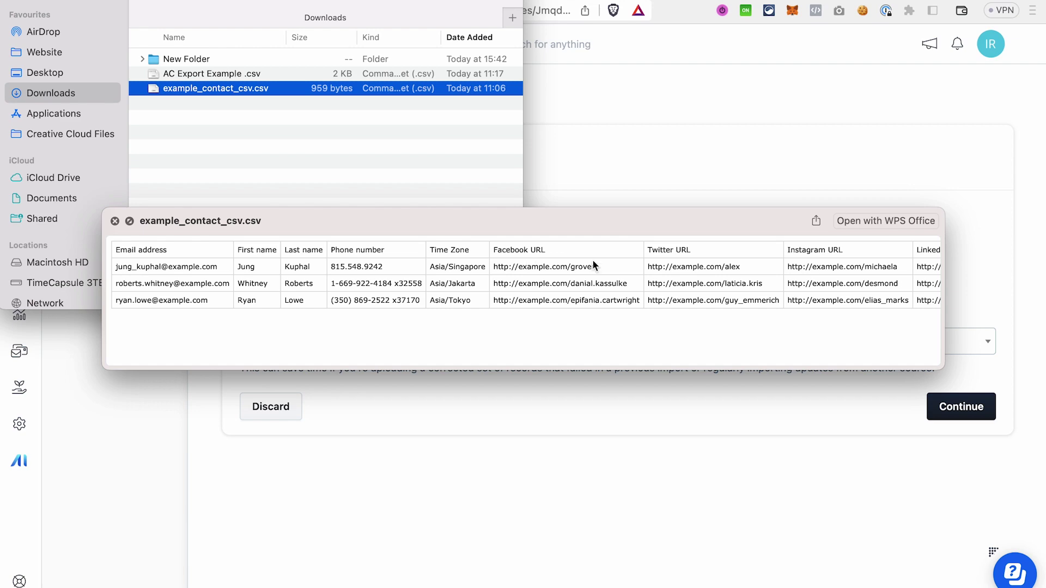
scroll(734, 315, right, 5)
scroll(733, 315, right, 10)
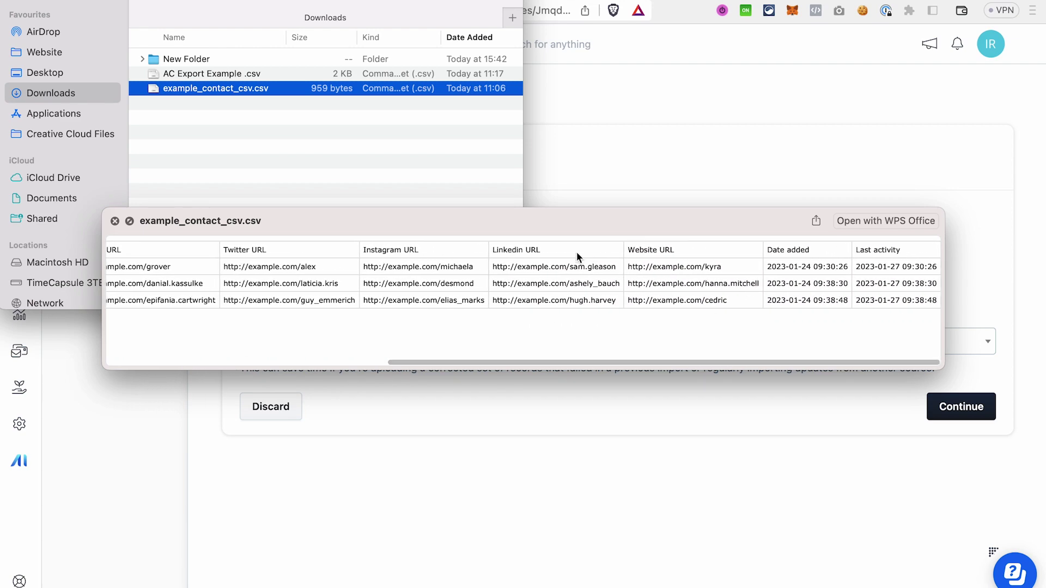
scroll(461, 300, left, 15)
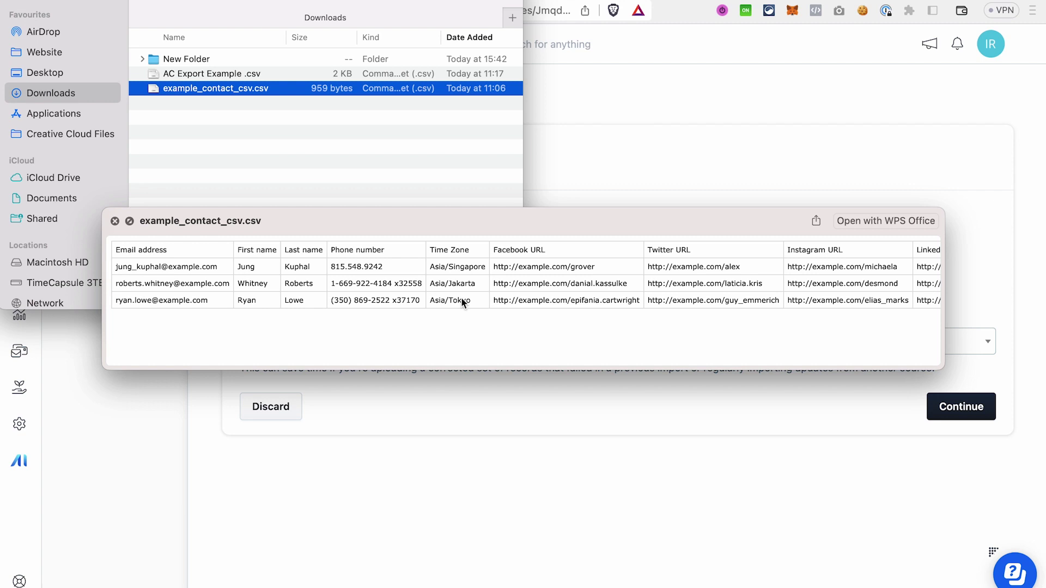
key(Up)
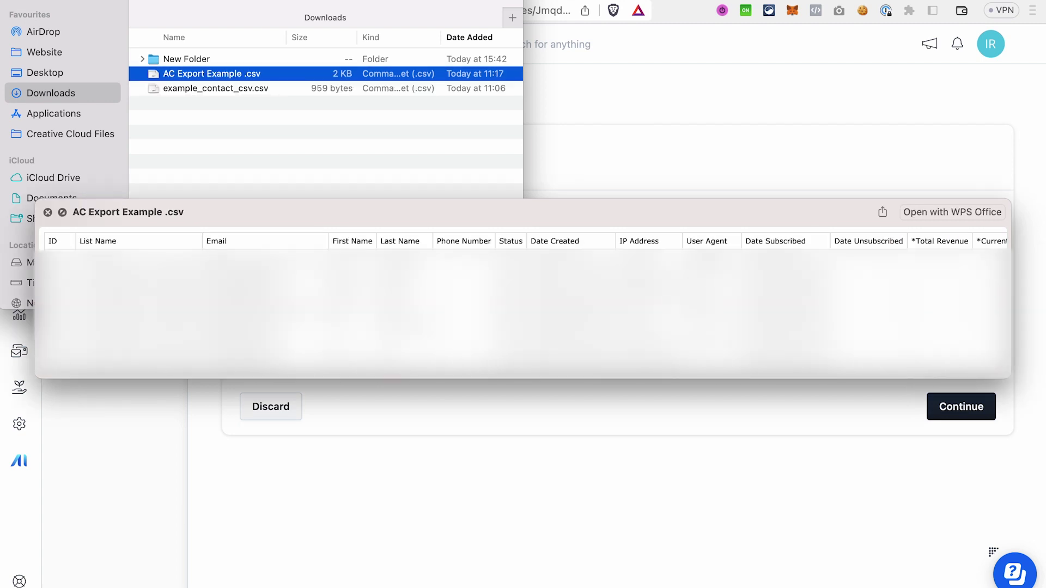
scroll(667, 242, right, 10)
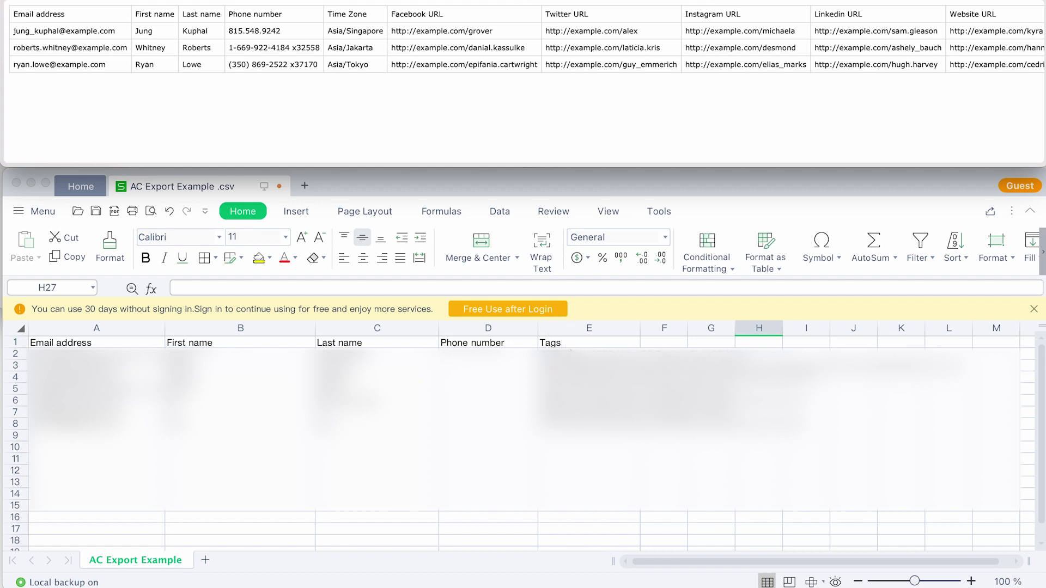
Step: Reduce AC Export Example .csv to Email address, First name, Last name, Phone number and Tags columns
scroll(665, 64, right, 5)
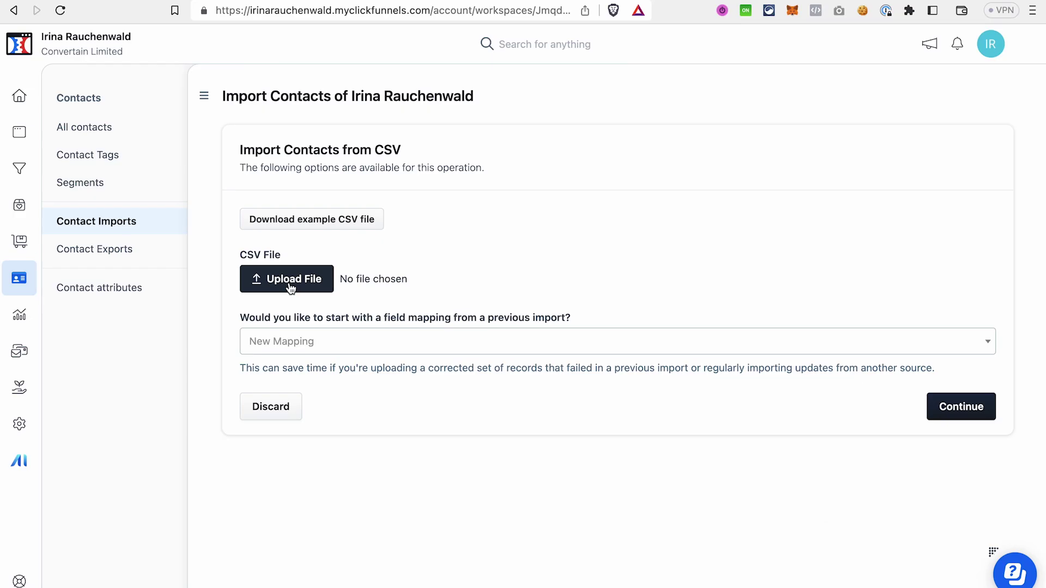
Step: Upload the reformatted AC Export Example .csv and continue to the Field Mappings step
click(290, 279)
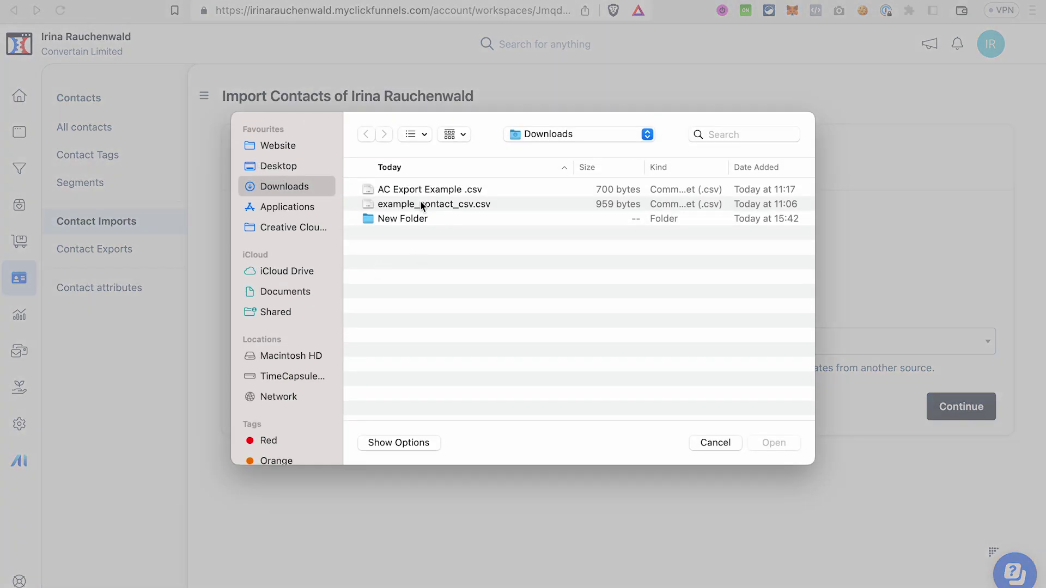
click(418, 189)
click(774, 443)
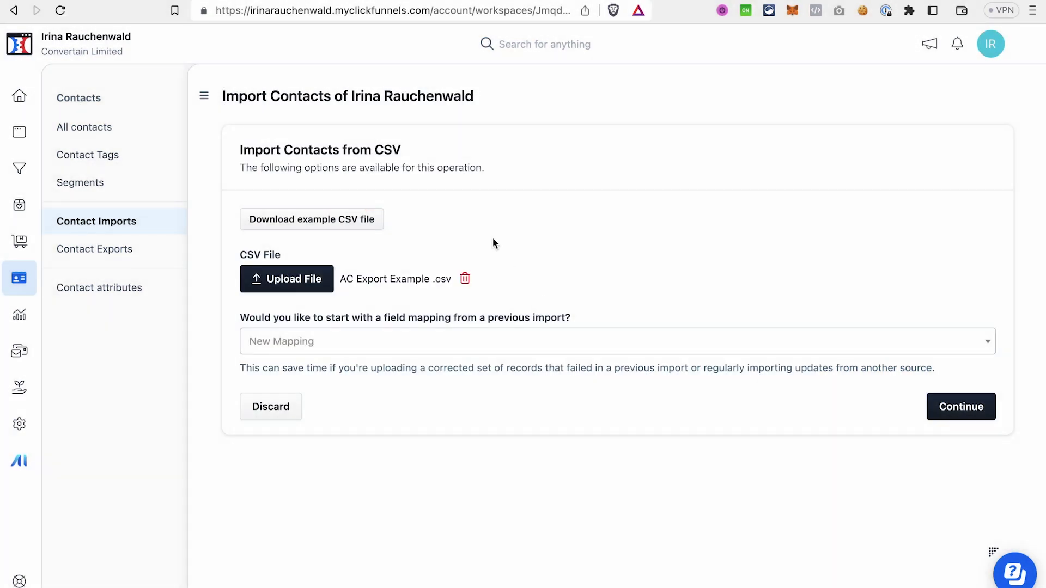
click(953, 411)
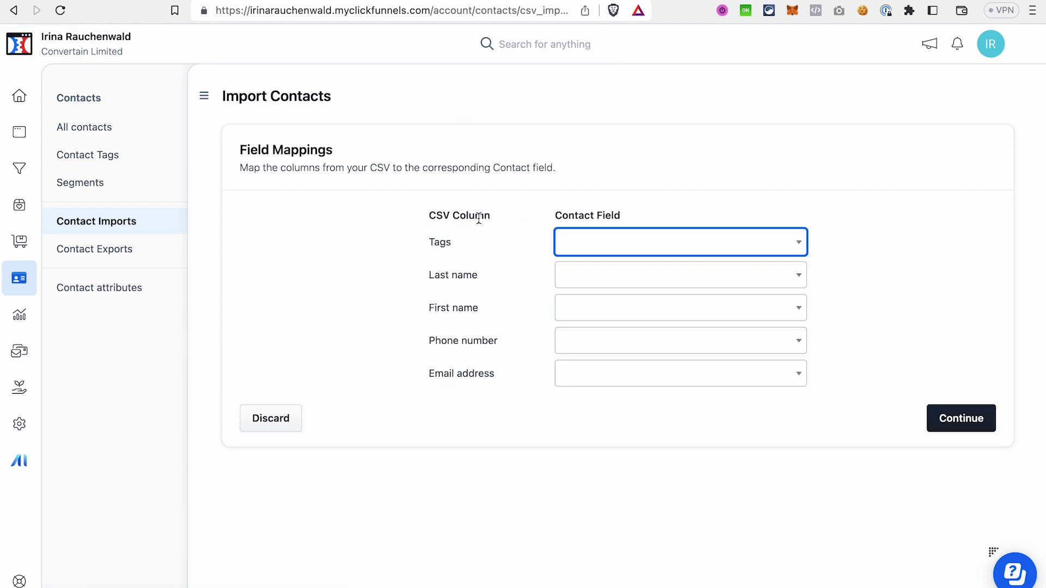
Step: Map the Tags, Last name and First name columns to their matching contact fields
click(614, 247)
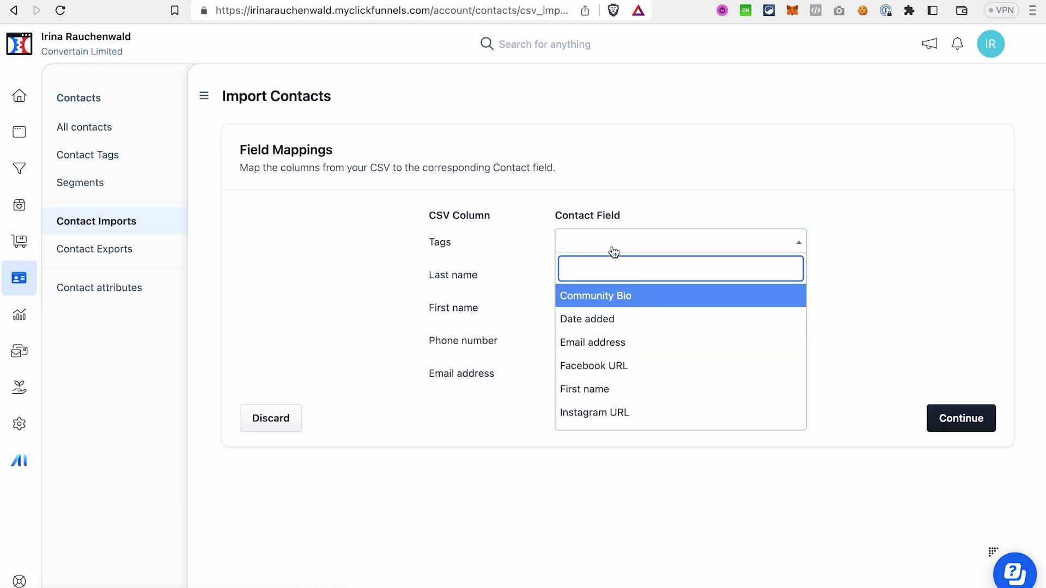
text(tag)
click(569, 318)
click(614, 275)
text(la)
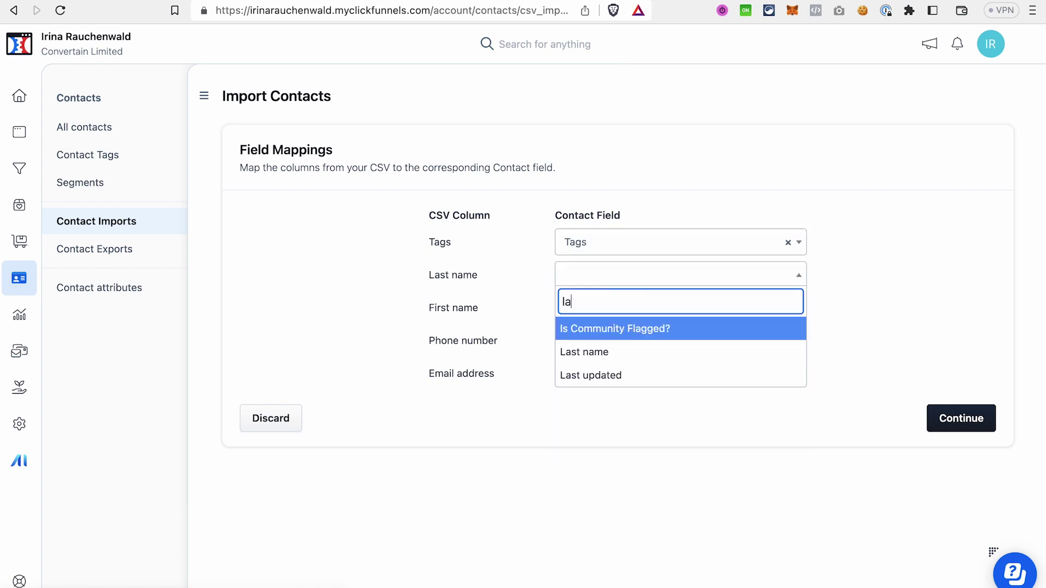
click(572, 350)
click(600, 307)
click(584, 455)
Step: Map the Phone number and Email address columns to their matching contact fields
click(582, 340)
text(phon)
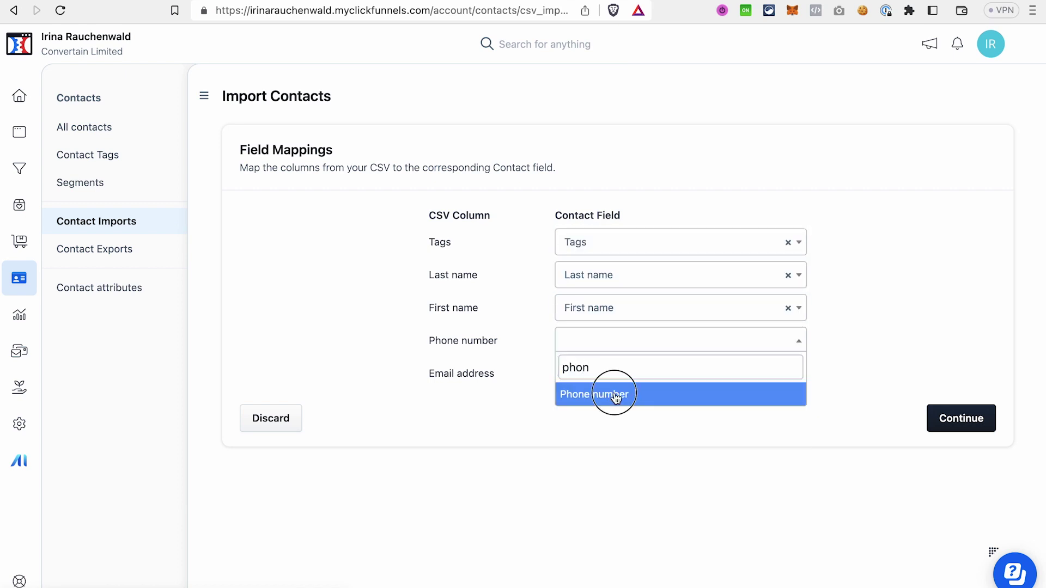
click(608, 392)
click(599, 373)
text(emai)
click(599, 429)
Step: On the import review page, tick the over-18 marketing-consent confirmation
click(963, 427)
scroll(789, 235, down, 2)
click(245, 484)
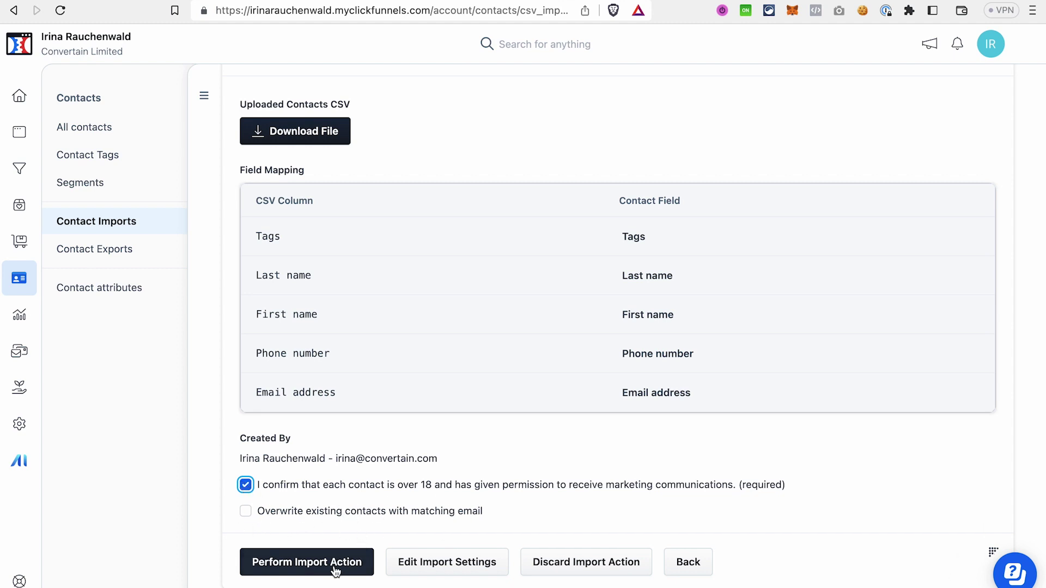
Step: Run the import so the contacts appear as Subscribed with Cfps Free and Cfps User tags
click(298, 570)
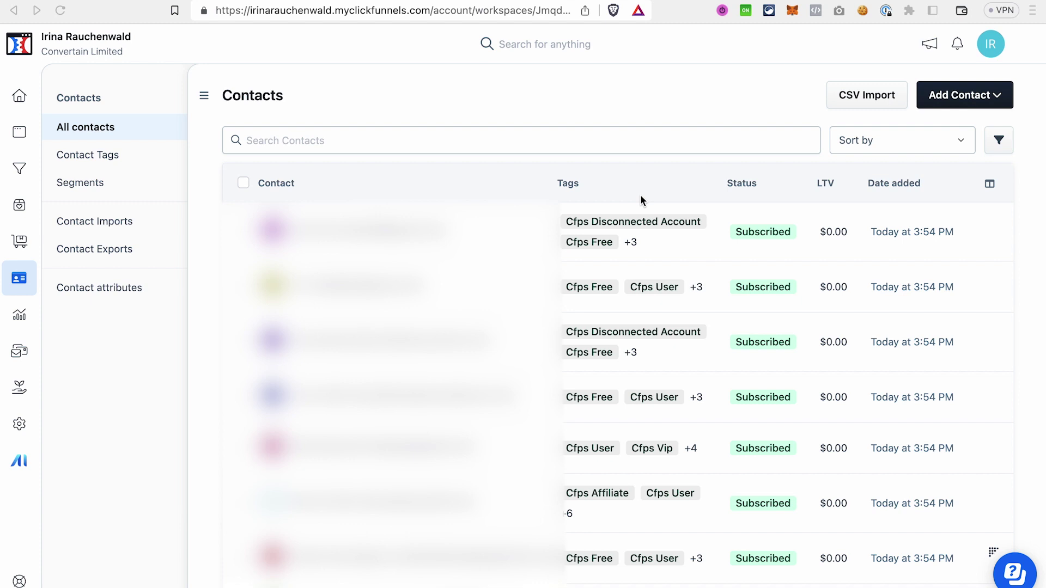
Step: Reveal the first contact's extra tags: Cfps User, Cf User and Import - 06/29/23 3:53 Cest
click(633, 244)
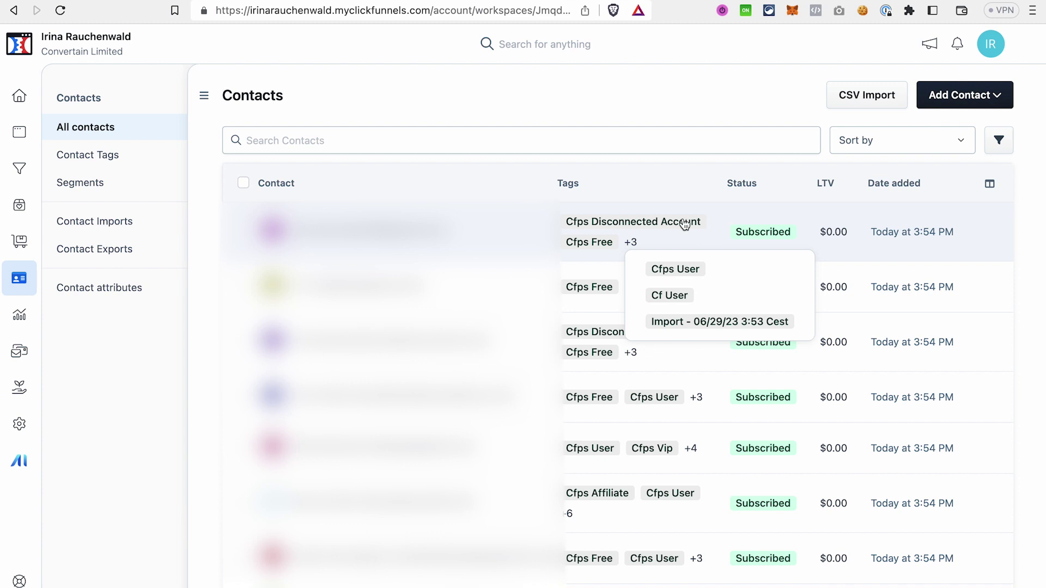